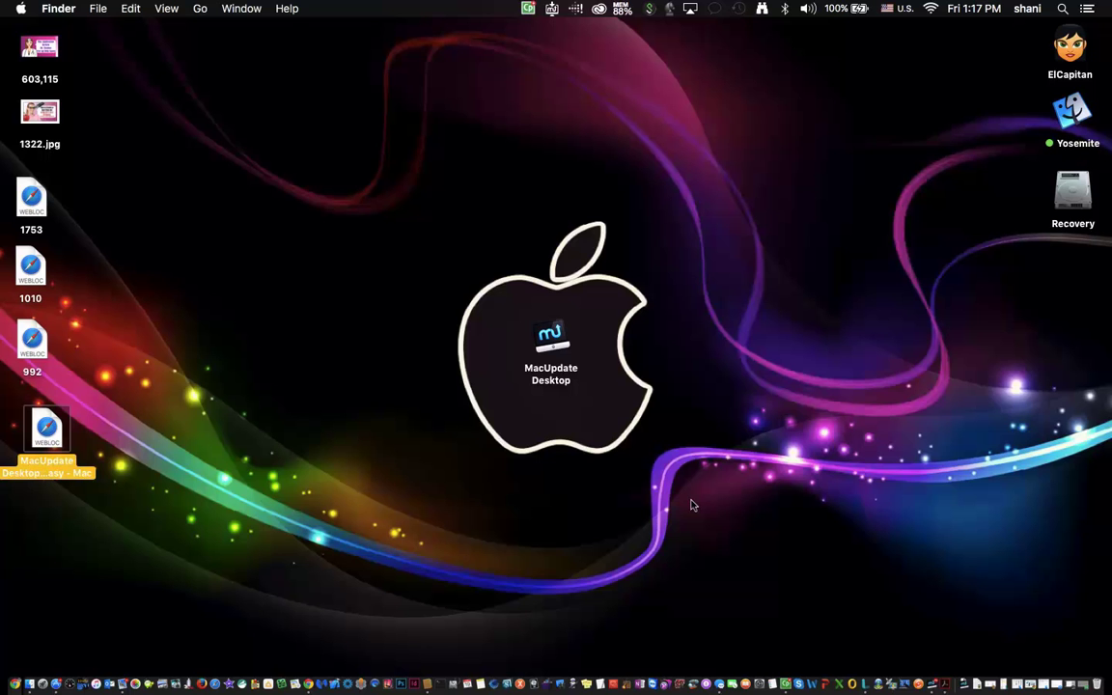
Step: Open App Store from the Apple menu to show the Mozart ME and Real Boxing updates
{"action": "left_click", "coordinate": [290, 186]}
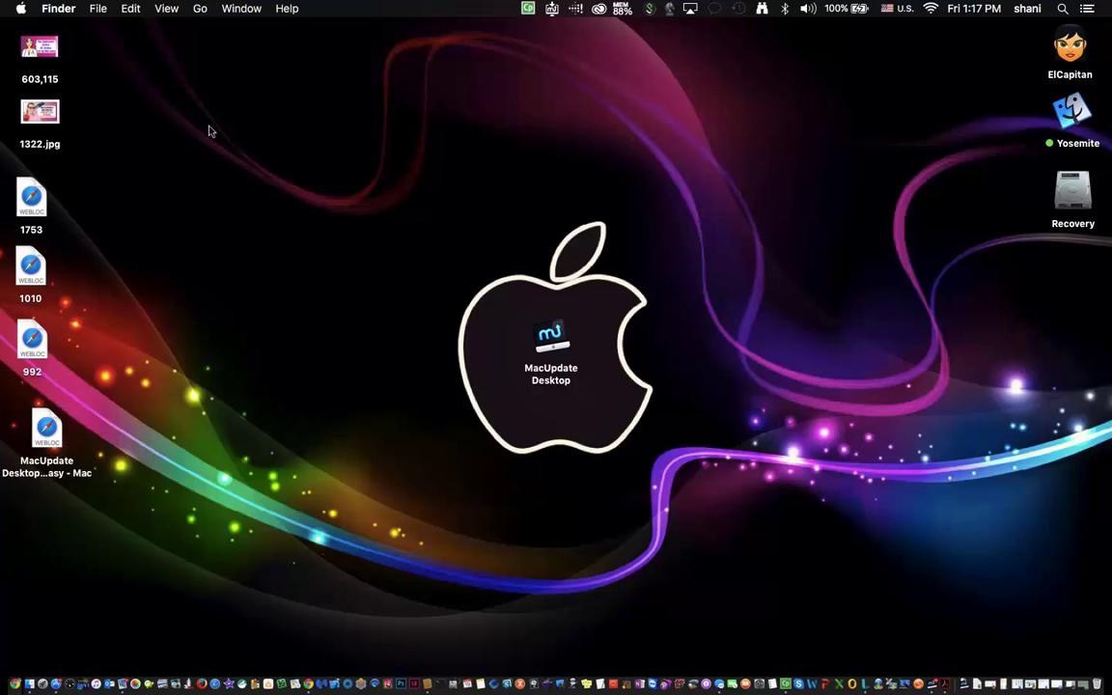
{"action": "left_click", "coordinate": [21, 9]}
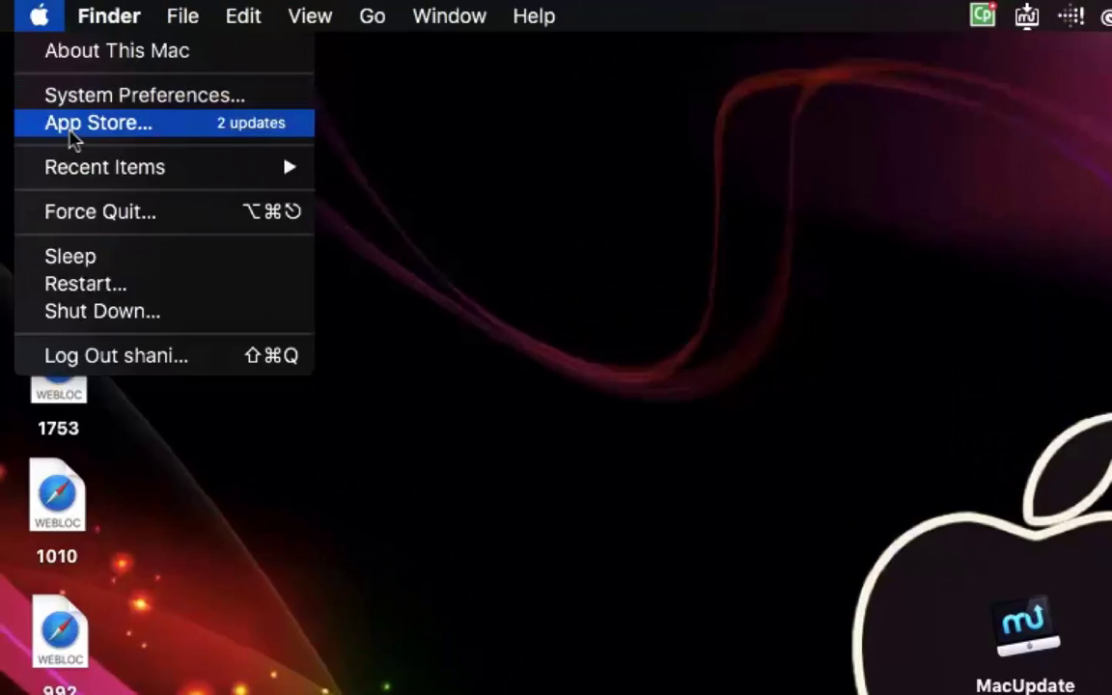
{"action": "left_click", "coordinate": [70, 131]}
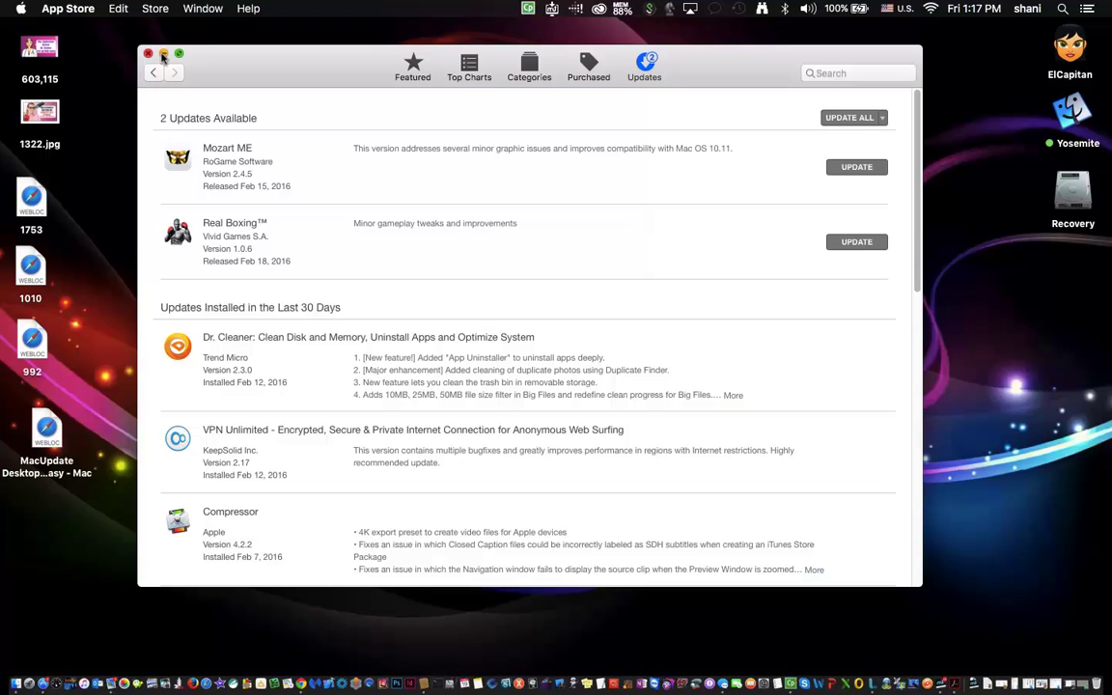
Step: Minimize the App Store window to reveal the desktop
{"action": "left_click", "coordinate": [163, 54]}
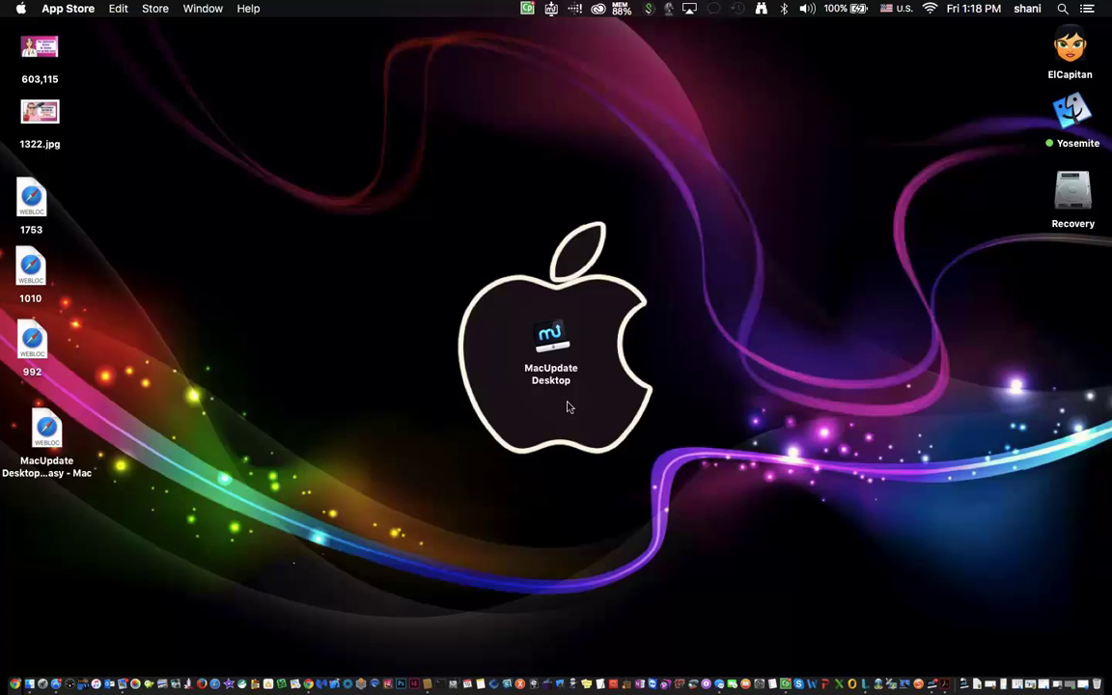
Step: Open the full MacUpdate Desktop window, browse installed apps, and view Google Chrome and Microsoft Word details
{"action": "left_click", "coordinate": [550, 9]}
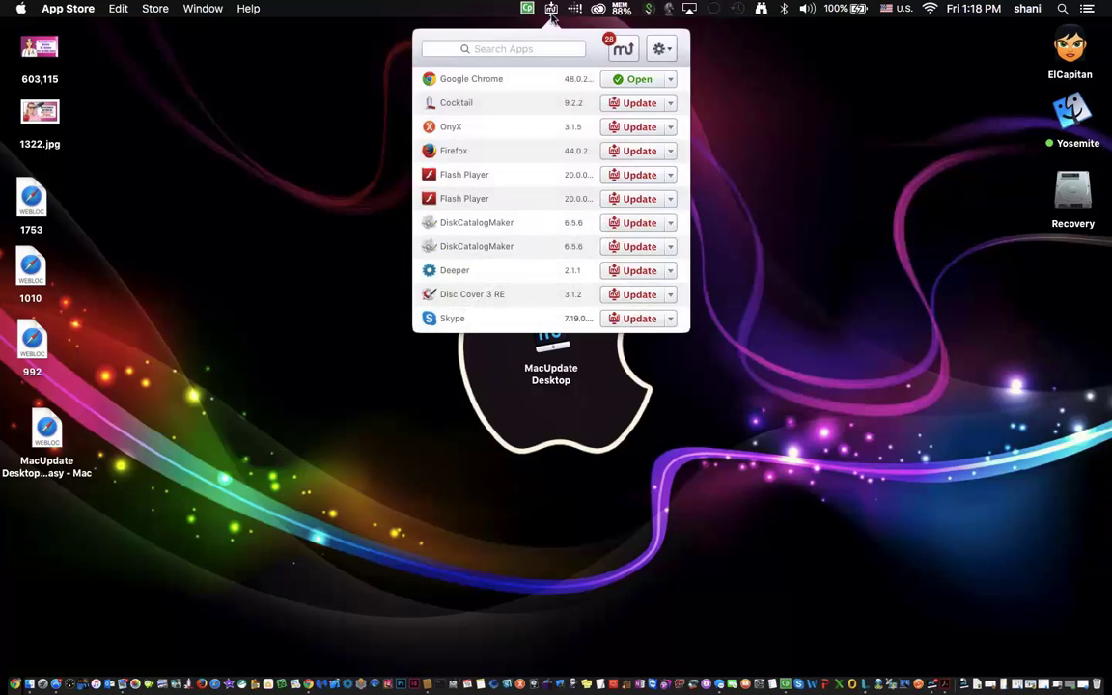
{"action": "left_click", "coordinate": [625, 51]}
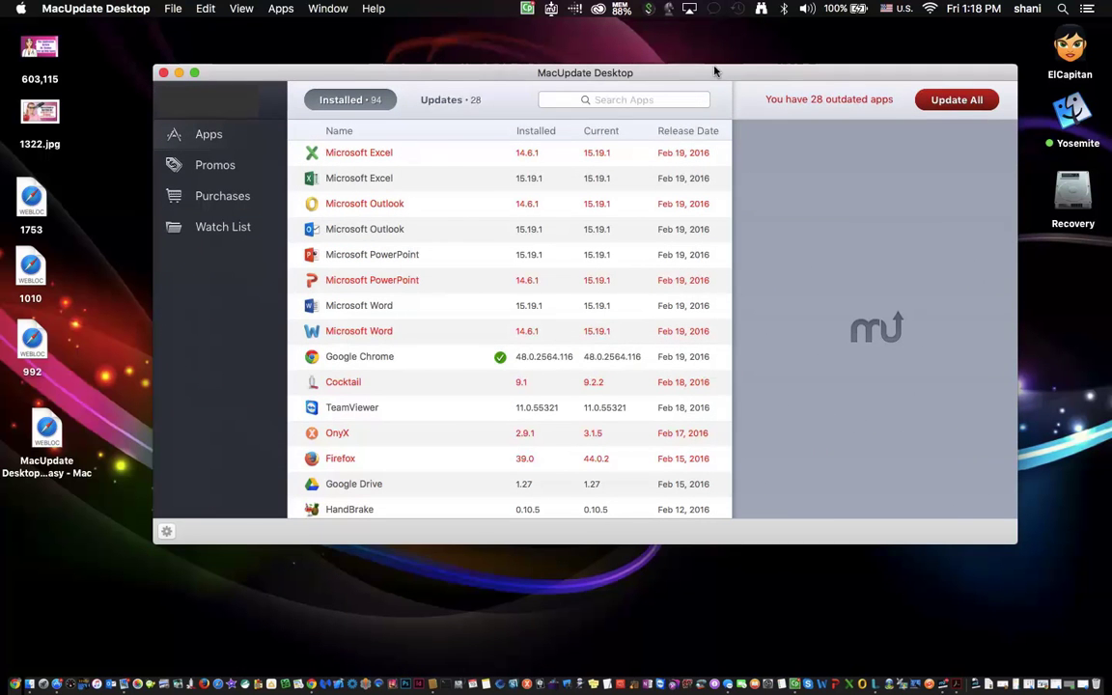
{"action": "scroll", "coordinate": [459, 347], "scroll_direction": "down", "scroll_amount": 2}
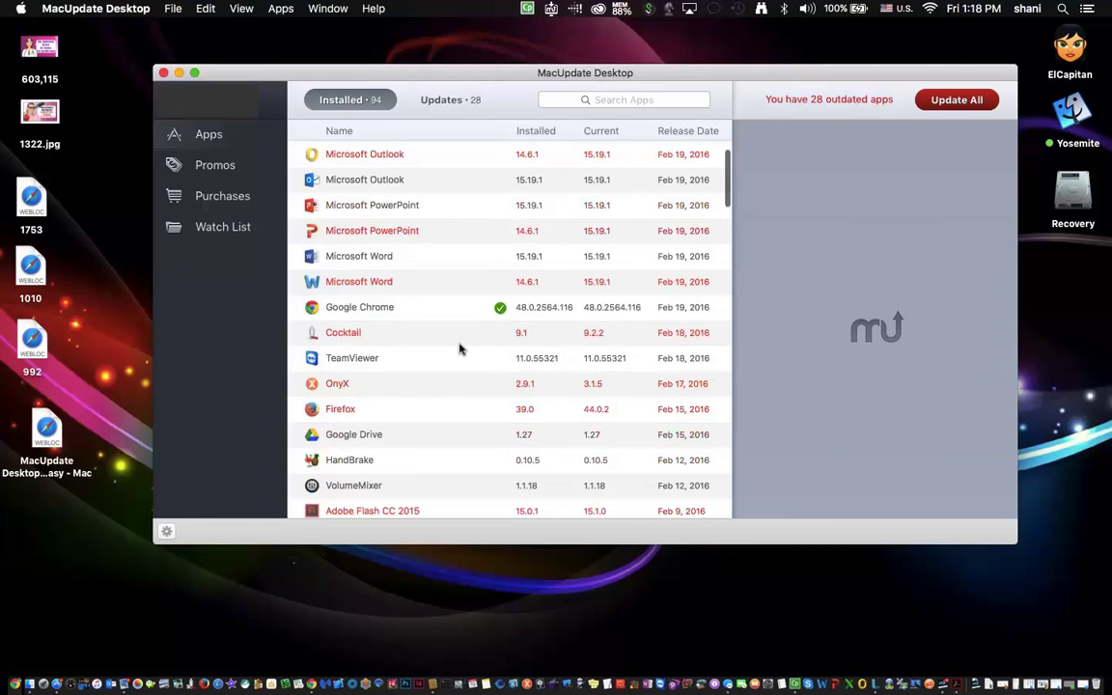
{"action": "scroll", "coordinate": [459, 349], "scroll_direction": "down", "scroll_amount": 5}
{"action": "scroll", "coordinate": [460, 348], "scroll_direction": "down", "scroll_amount": 3}
{"action": "scroll", "coordinate": [459, 347], "scroll_direction": "down", "scroll_amount": 2}
{"action": "scroll", "coordinate": [460, 347], "scroll_direction": "up", "scroll_amount": 10}
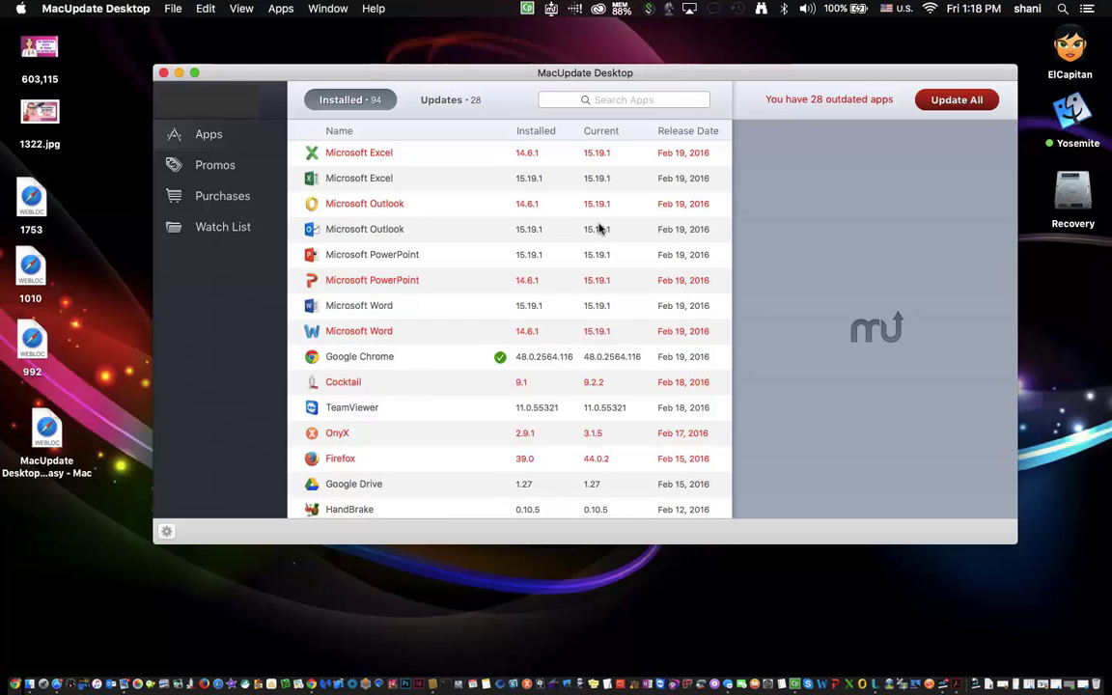
{"action": "left_click", "coordinate": [392, 360]}
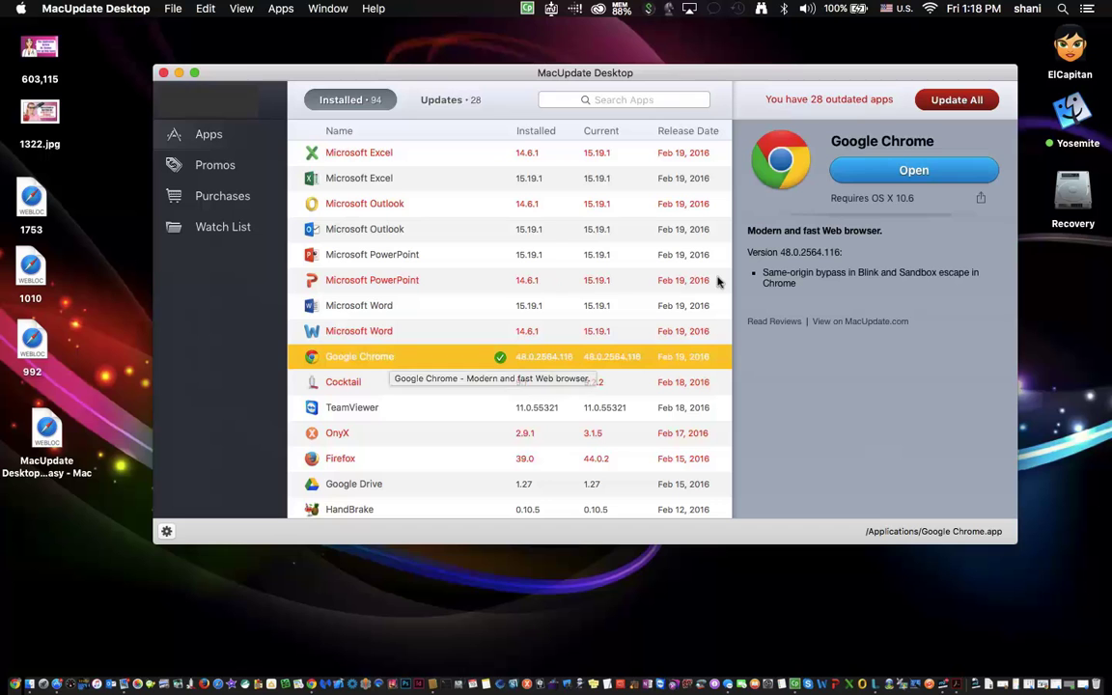
{"action": "left_click", "coordinate": [603, 331]}
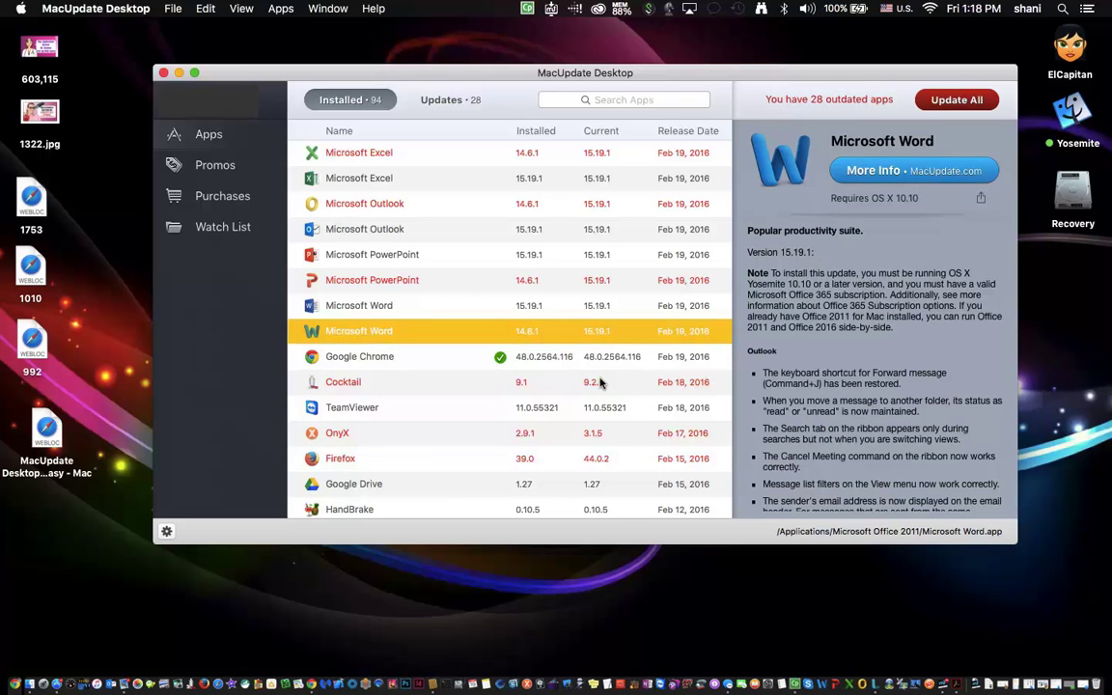
Step: Start updating OnyX from 2.9.1 to 3.1.5 and check its progress in the menu-bar quick list
{"action": "left_click", "coordinate": [478, 433]}
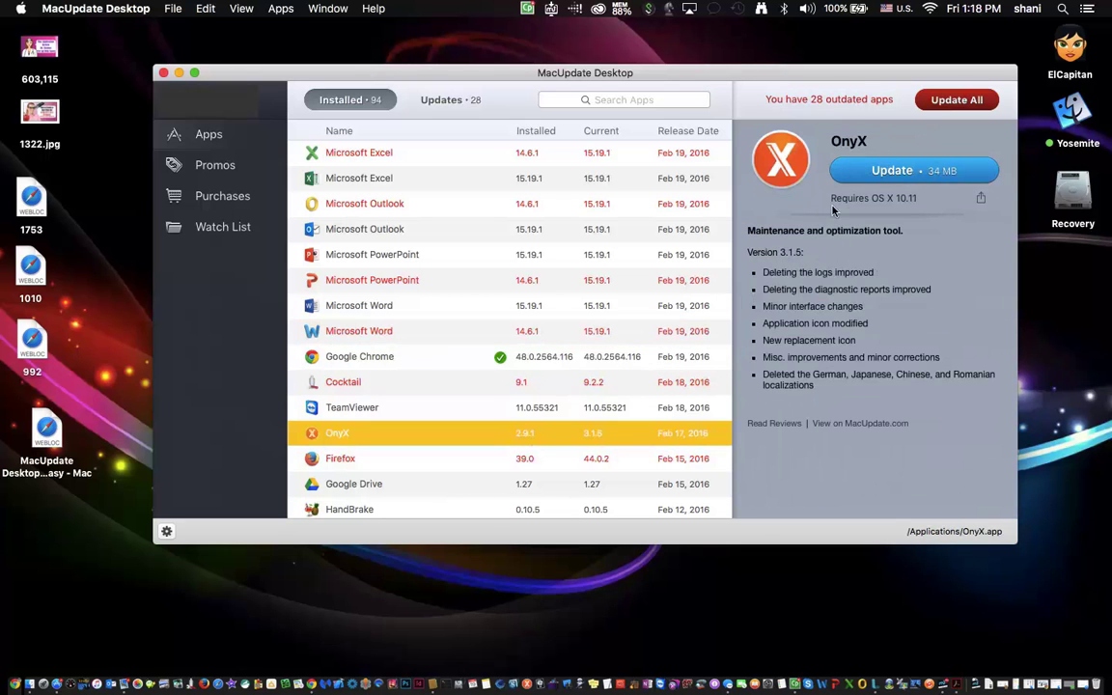
{"action": "left_click", "coordinate": [892, 171]}
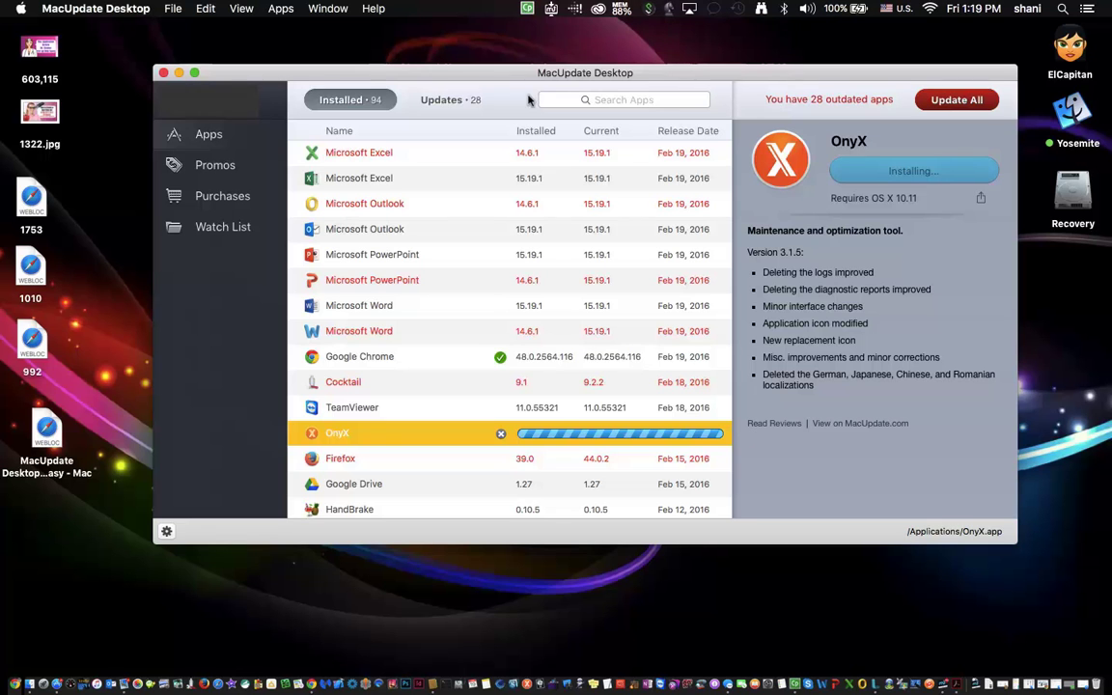
{"action": "left_click", "coordinate": [552, 10]}
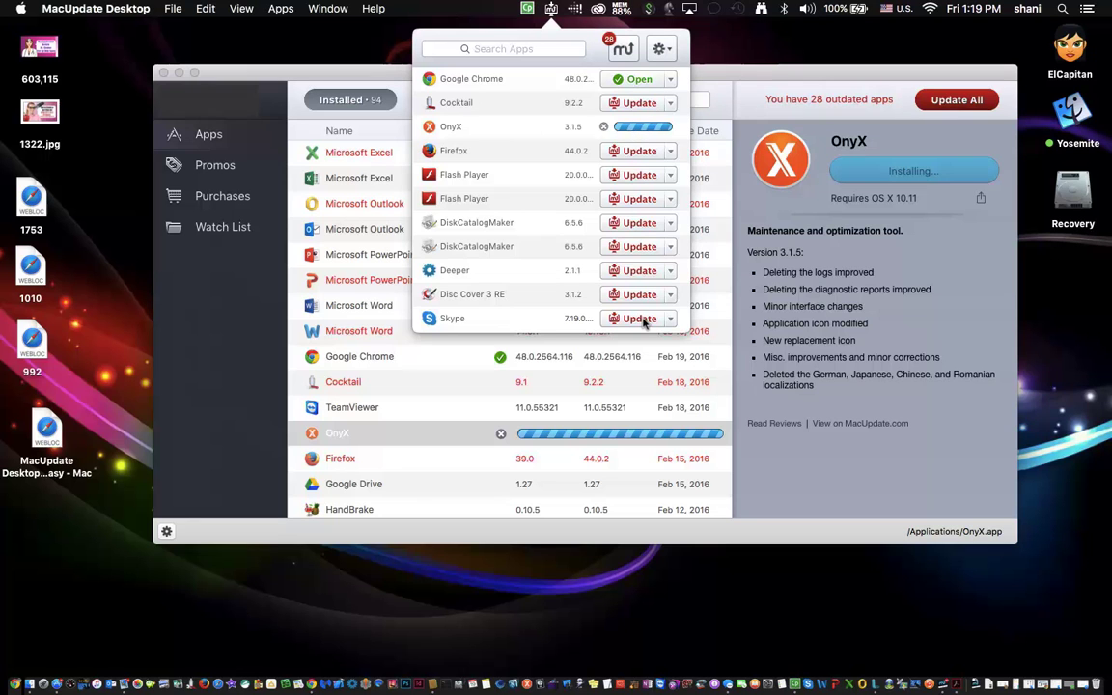
Step: Open the quick list's gear options, then dismiss the popover
{"action": "left_click", "coordinate": [664, 50]}
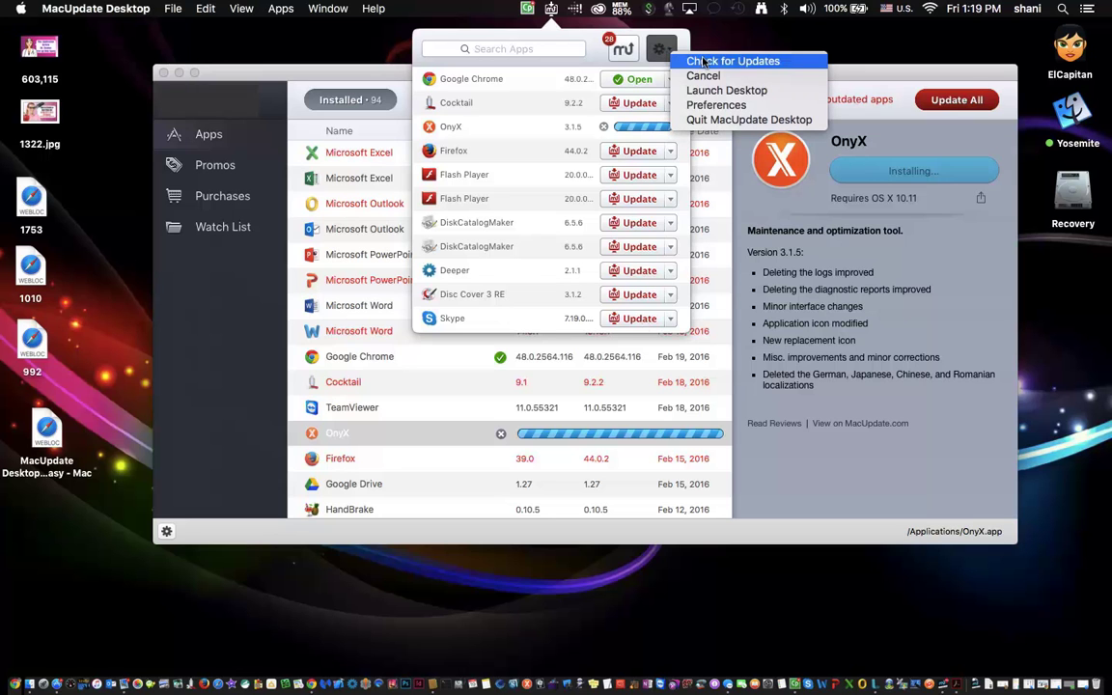
{"action": "left_click", "coordinate": [752, 42]}
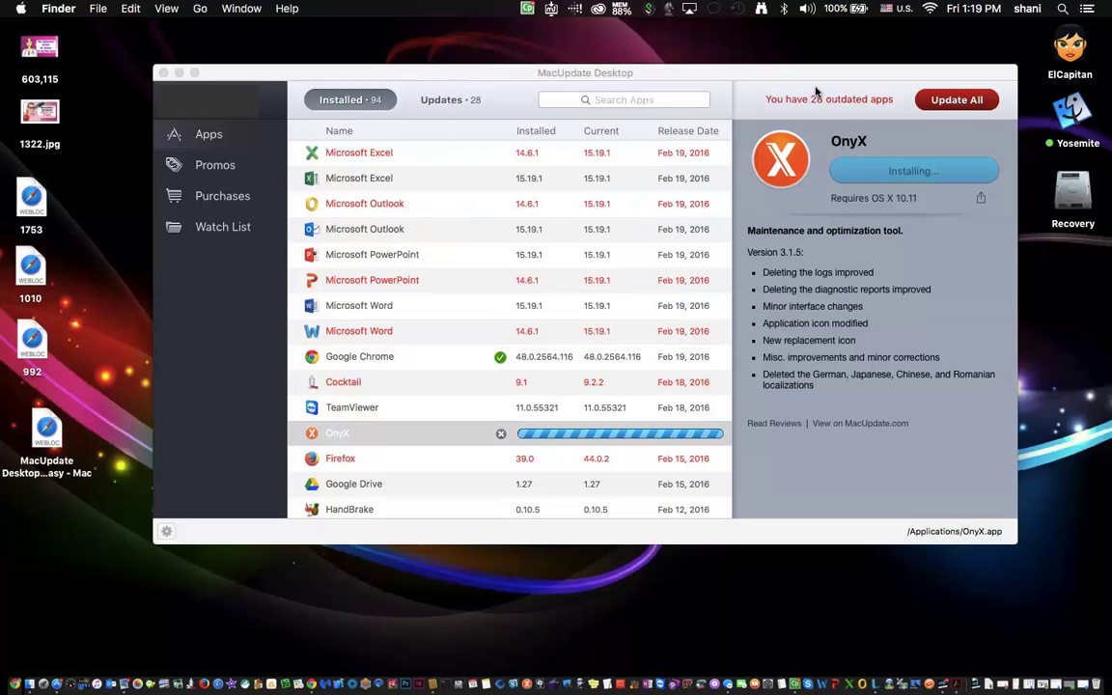
Step: Bring the main window forward and scroll the Installed list while OnyX finishes installing 3.1.5
{"action": "left_click", "coordinate": [817, 101]}
{"action": "scroll", "coordinate": [669, 228], "scroll_direction": "down", "scroll_amount": 3}
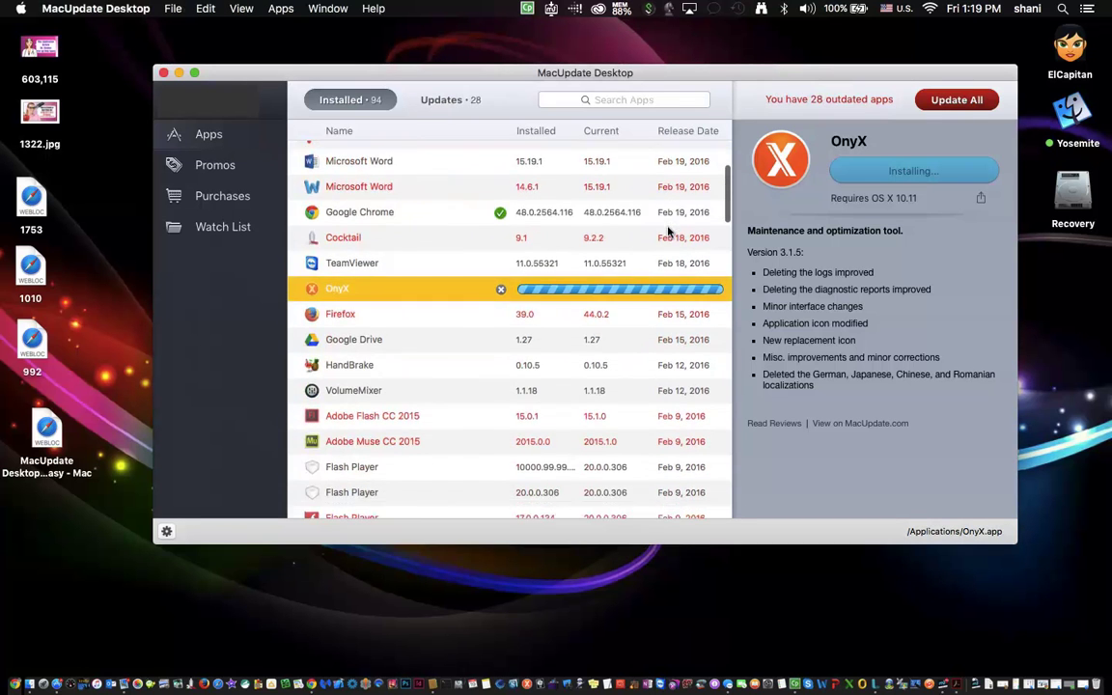
{"action": "scroll", "coordinate": [669, 229], "scroll_direction": "down", "scroll_amount": 3}
{"action": "scroll", "coordinate": [669, 229], "scroll_direction": "down", "scroll_amount": 7}
{"action": "scroll", "coordinate": [669, 230], "scroll_direction": "down", "scroll_amount": 5}
{"action": "scroll", "coordinate": [670, 230], "scroll_direction": "down", "scroll_amount": 5}
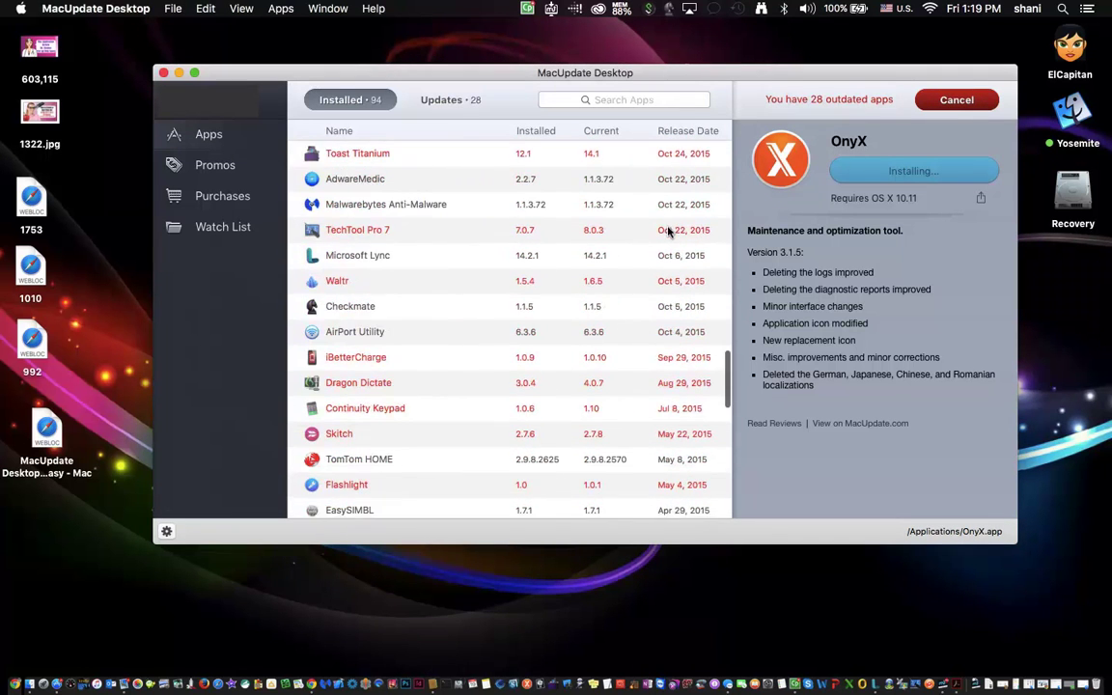
{"action": "scroll", "coordinate": [670, 230], "scroll_direction": "down", "scroll_amount": 5}
{"action": "scroll", "coordinate": [670, 229], "scroll_direction": "down", "scroll_amount": 5}
{"action": "scroll", "coordinate": [669, 230], "scroll_direction": "down", "scroll_amount": 5}
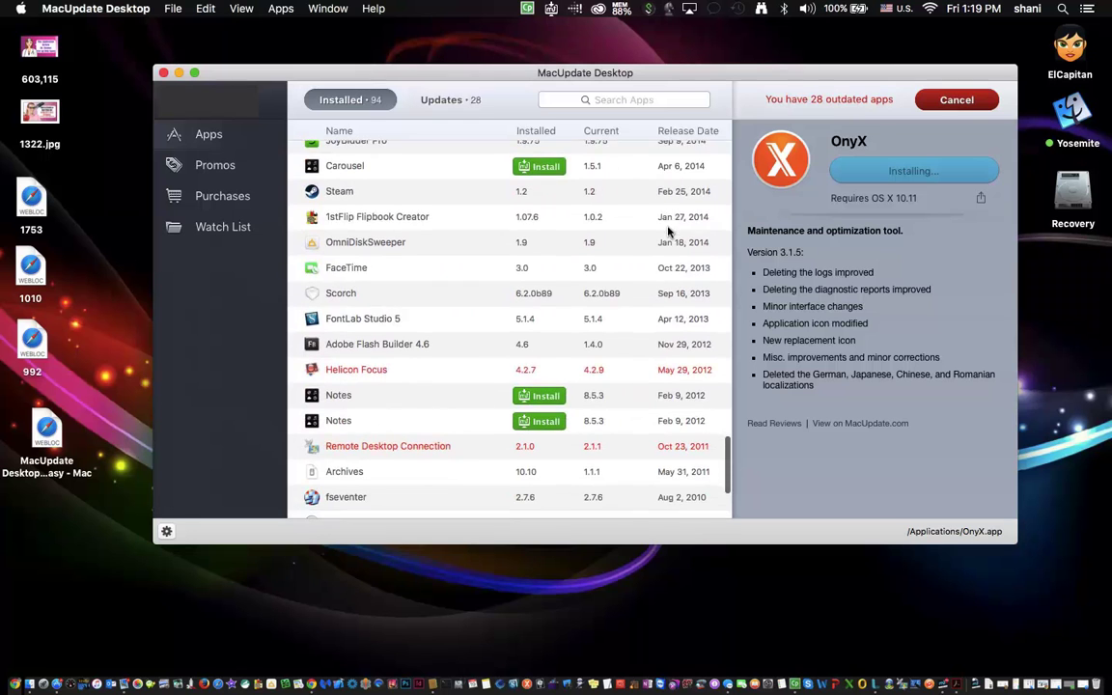
{"action": "scroll", "coordinate": [669, 230], "scroll_direction": "down", "scroll_amount": 3}
{"action": "scroll", "coordinate": [667, 230], "scroll_direction": "down", "scroll_amount": 1}
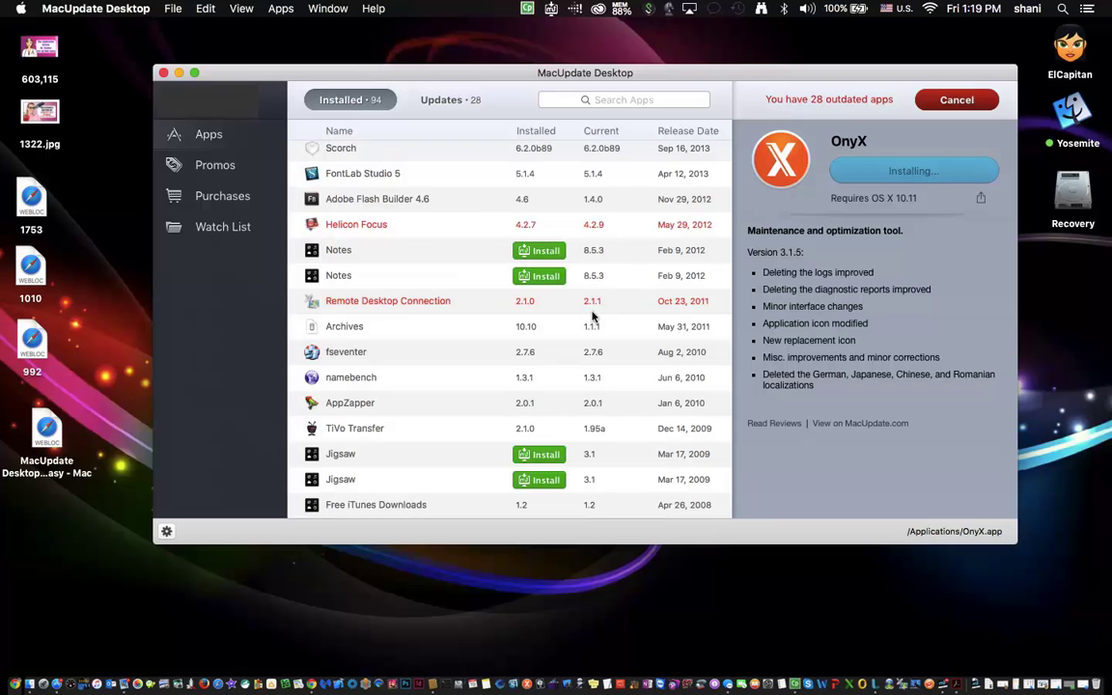
{"action": "scroll", "coordinate": [593, 316], "scroll_direction": "up", "scroll_amount": 10}
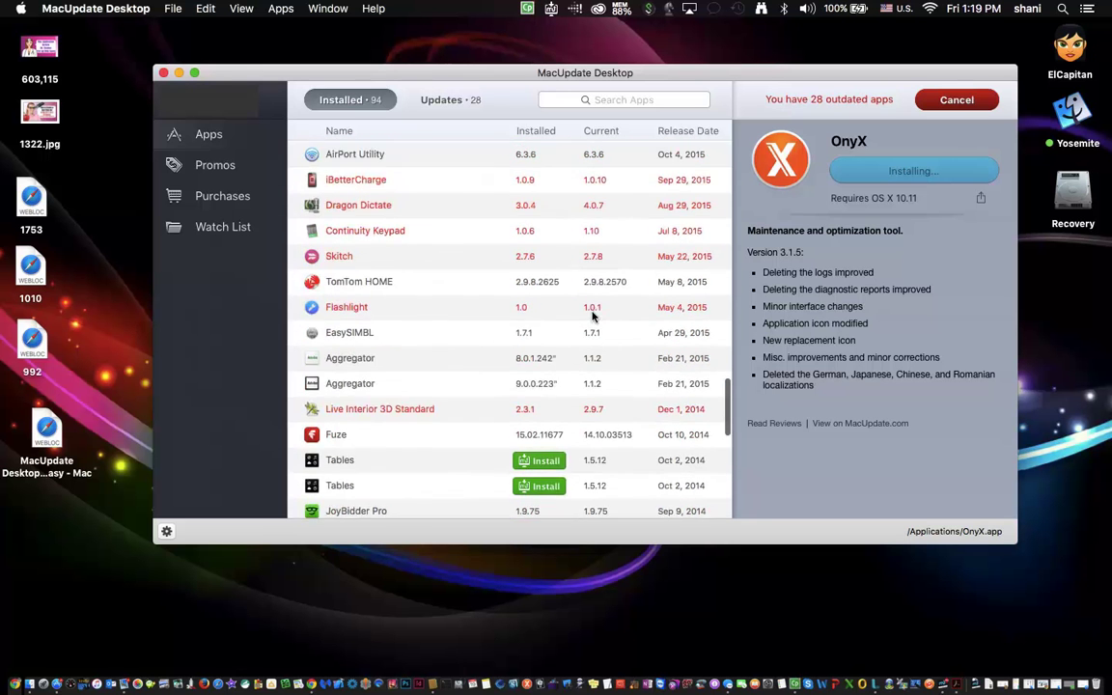
{"action": "scroll", "coordinate": [593, 315], "scroll_direction": "up", "scroll_amount": 3}
{"action": "scroll", "coordinate": [593, 316], "scroll_direction": "up", "scroll_amount": 10}
{"action": "scroll", "coordinate": [593, 316], "scroll_direction": "up", "scroll_amount": 5}
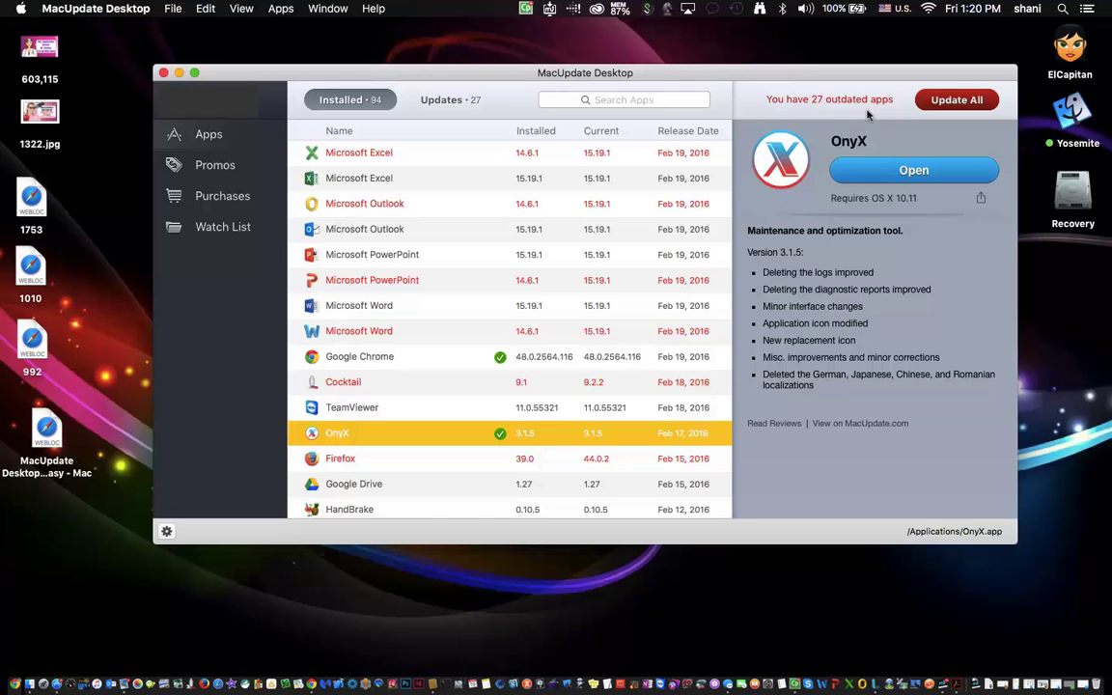
Step: Minimize the main window and start Cocktail's update to 9.2.2 from the menu-bar quick list
{"action": "left_click", "coordinate": [180, 73]}
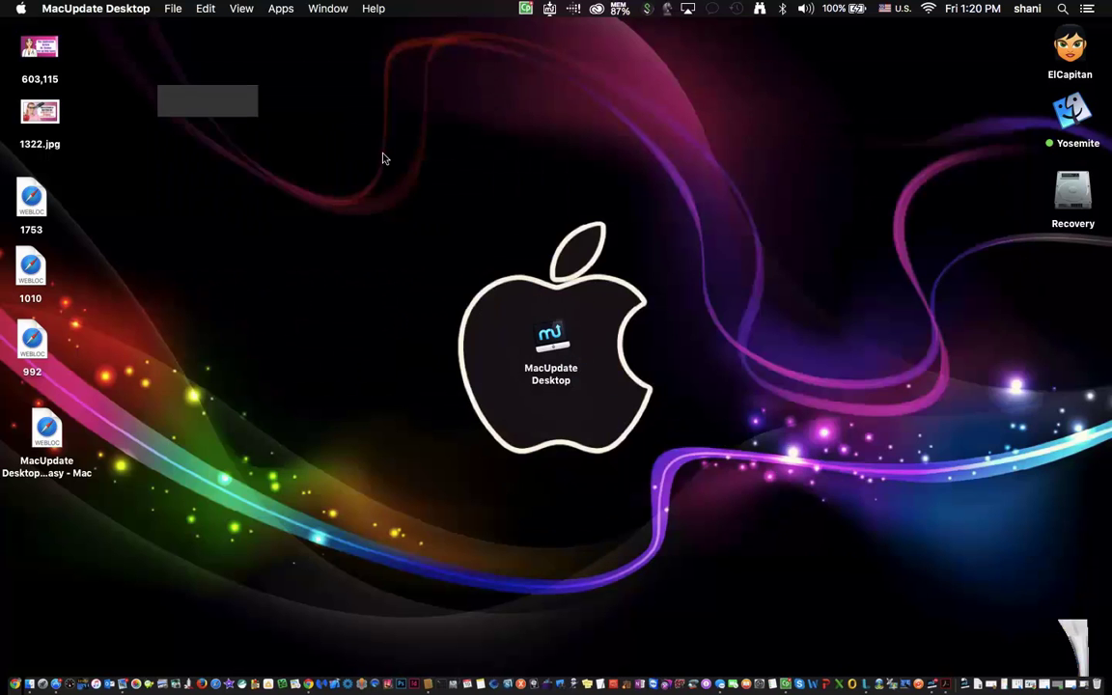
{"action": "left_click", "coordinate": [549, 9]}
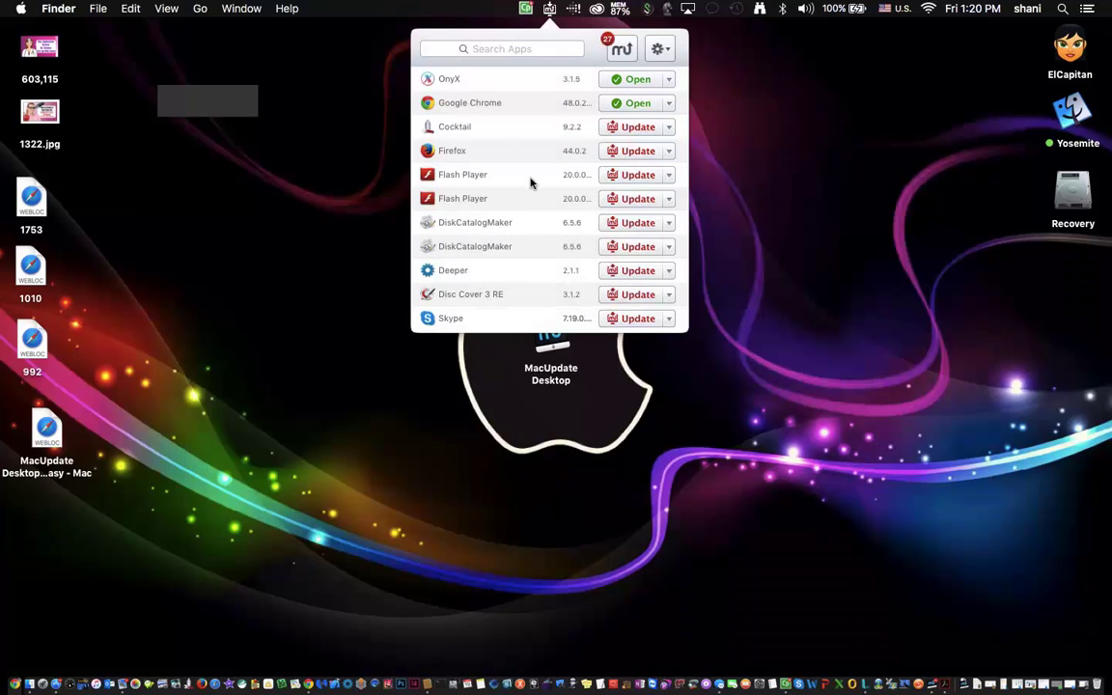
{"action": "left_click", "coordinate": [636, 126]}
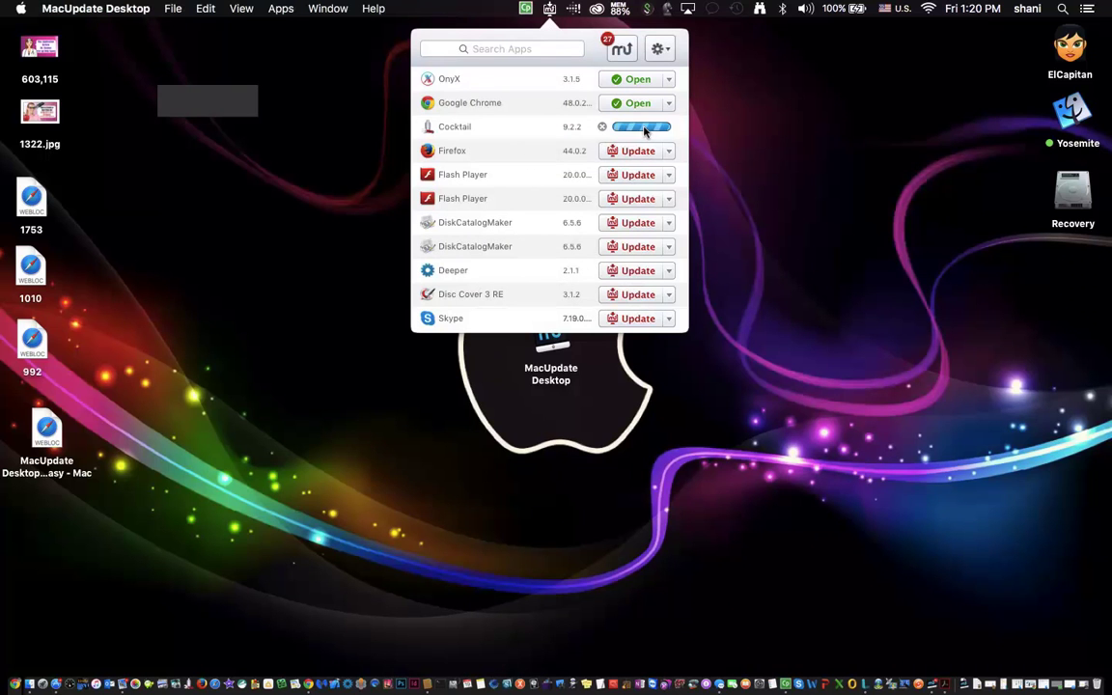